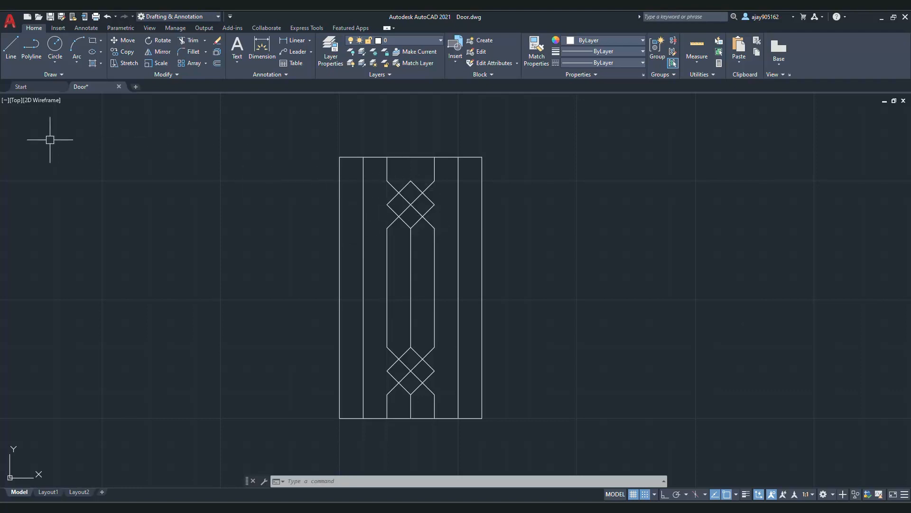
Close the current Door drawing and start a new blank drawing
left_click(10, 23)
mouse_move(35, 270)
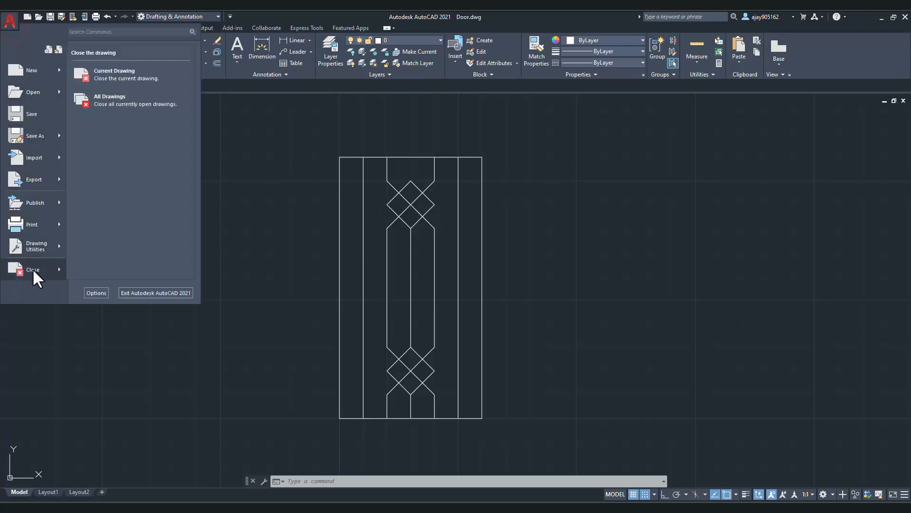
left_click(98, 70)
left_click(488, 279)
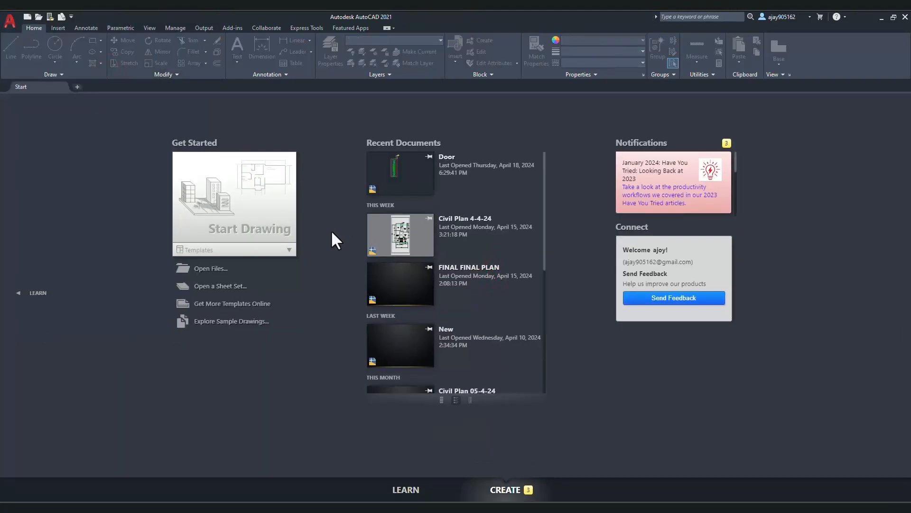
left_click(221, 213)
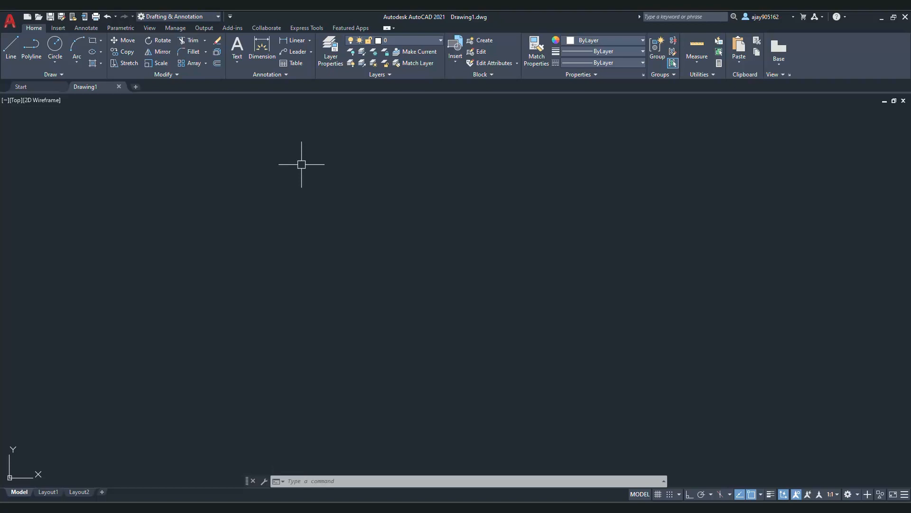
Configure the drawing units to decimal length with 0.0 precision and millimeters as the insertion scale
type("un")
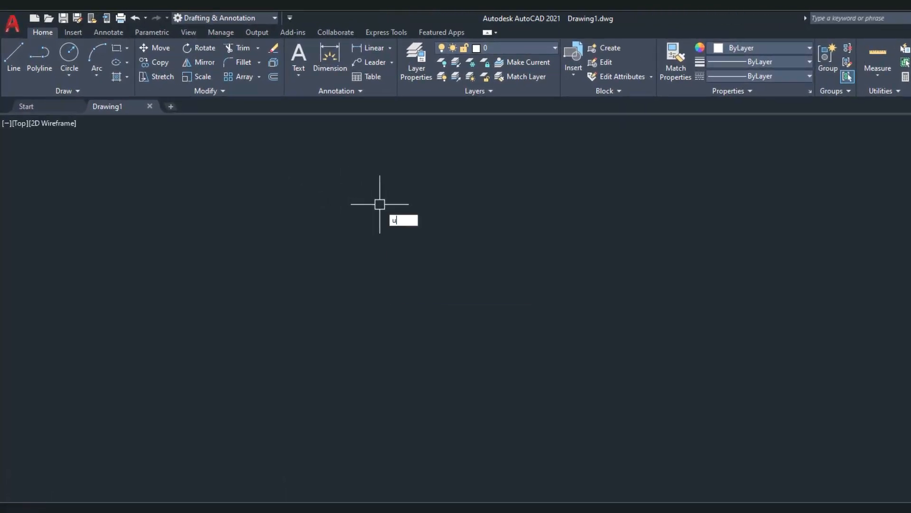
key("Return")
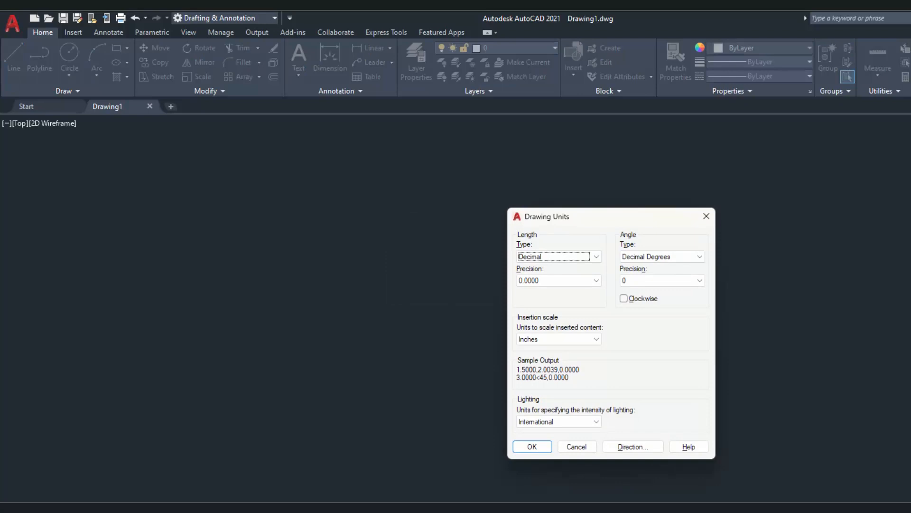
left_click(534, 280)
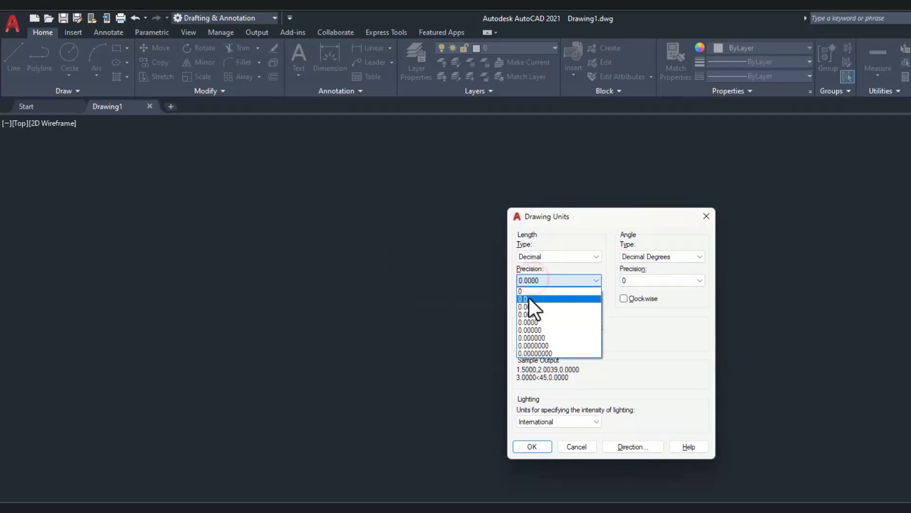
left_click(528, 300)
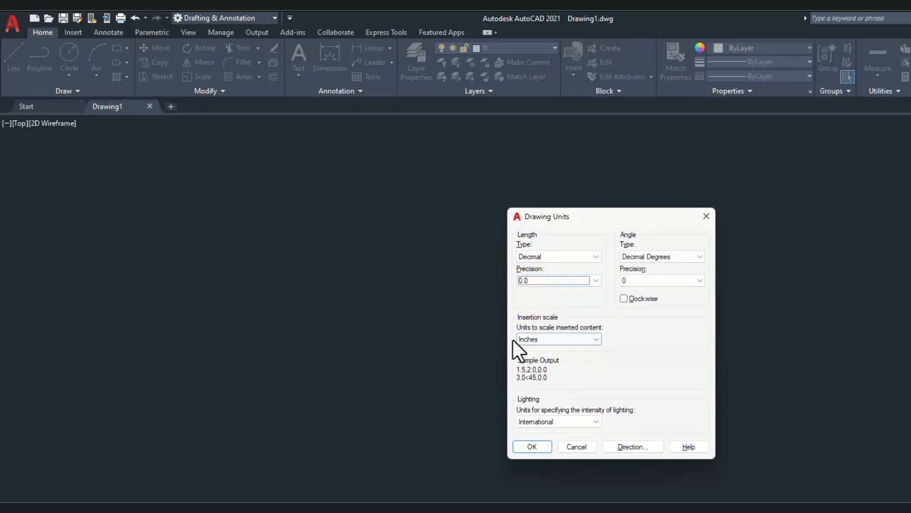
left_click(558, 340)
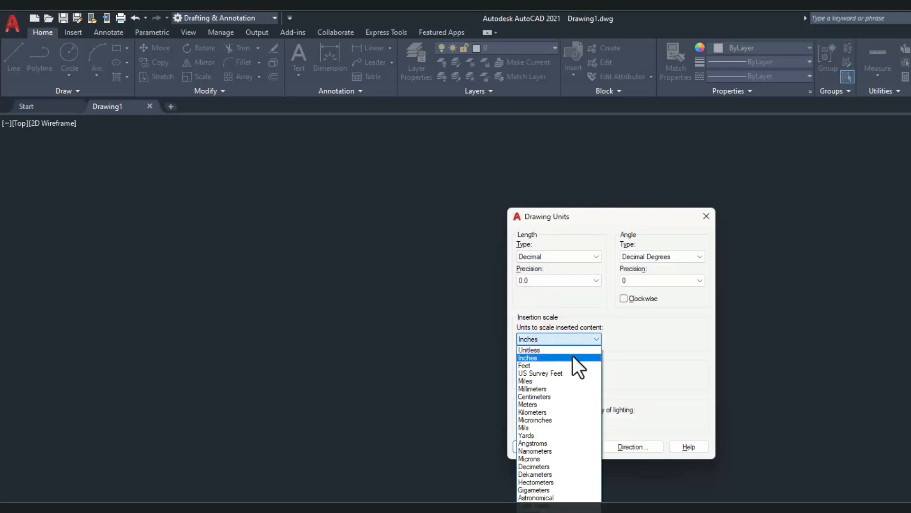
left_click(532, 389)
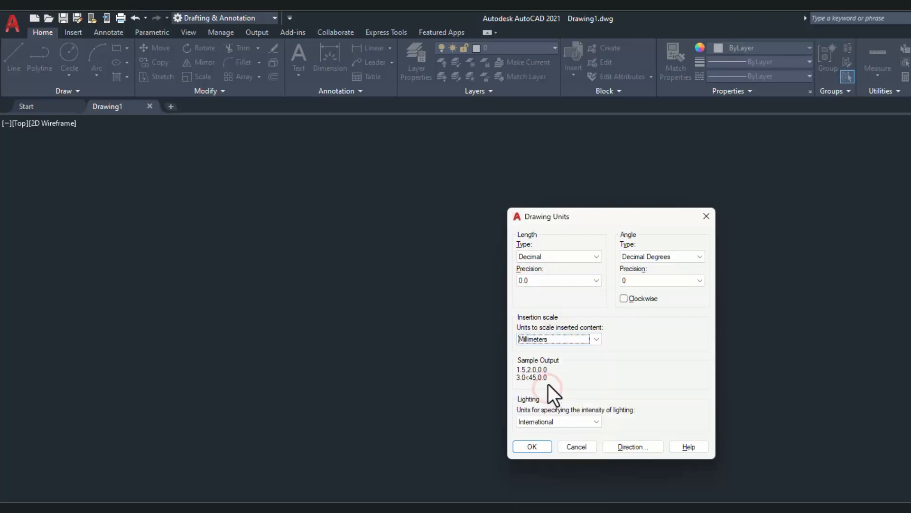
left_click(523, 447)
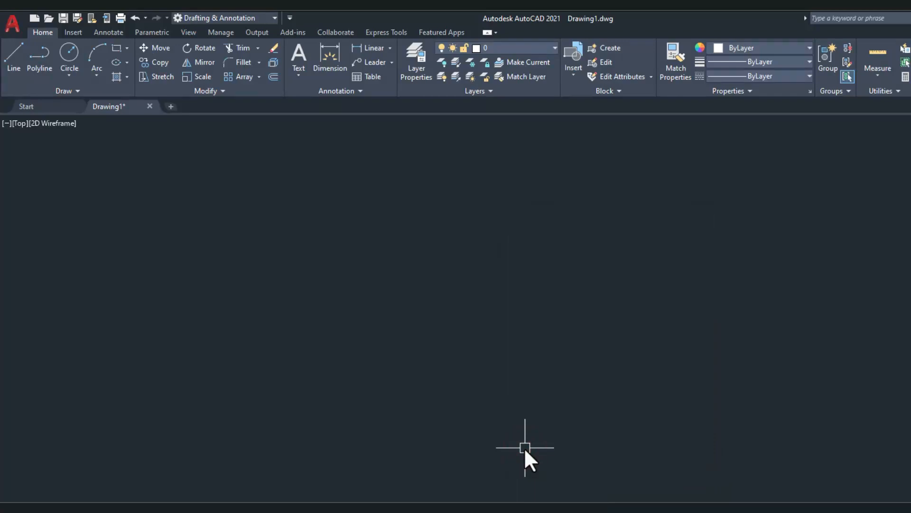
Turn on snap and grid in the drafting settings and set the X and Y snap spacing to 10
type("DS")
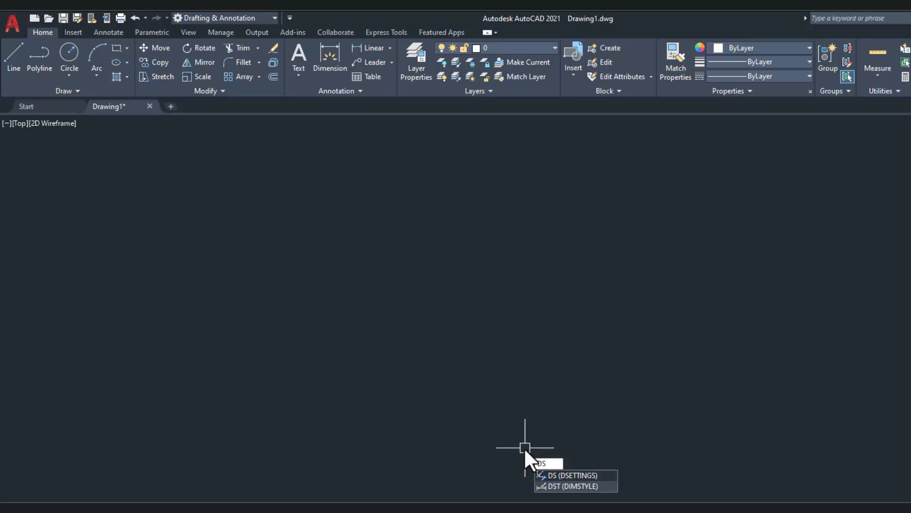
key("Return")
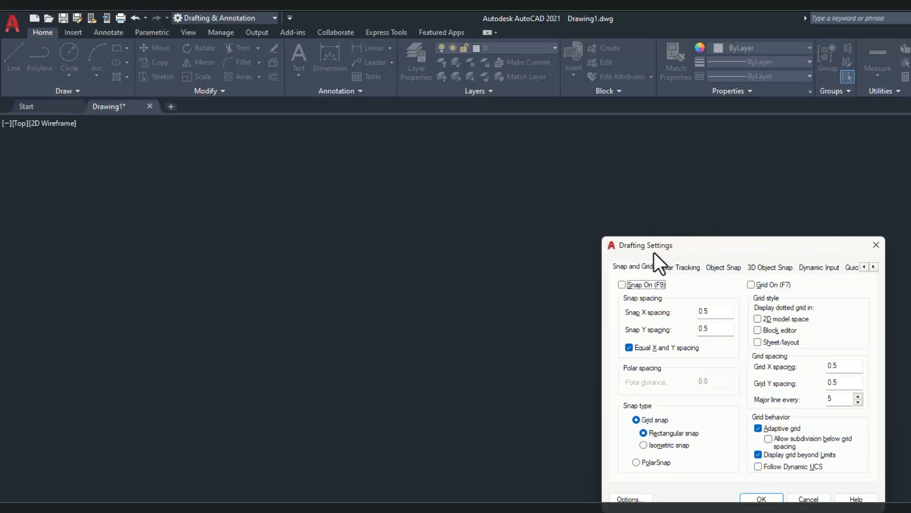
left_click_drag(692, 246, 668, 240)
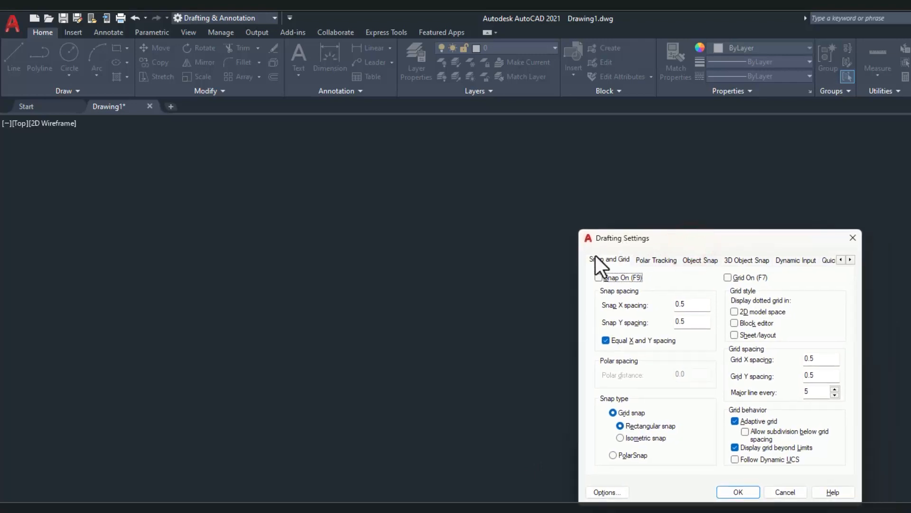
left_click(609, 280)
left_click(736, 277)
double_click(691, 303)
key("Tab")
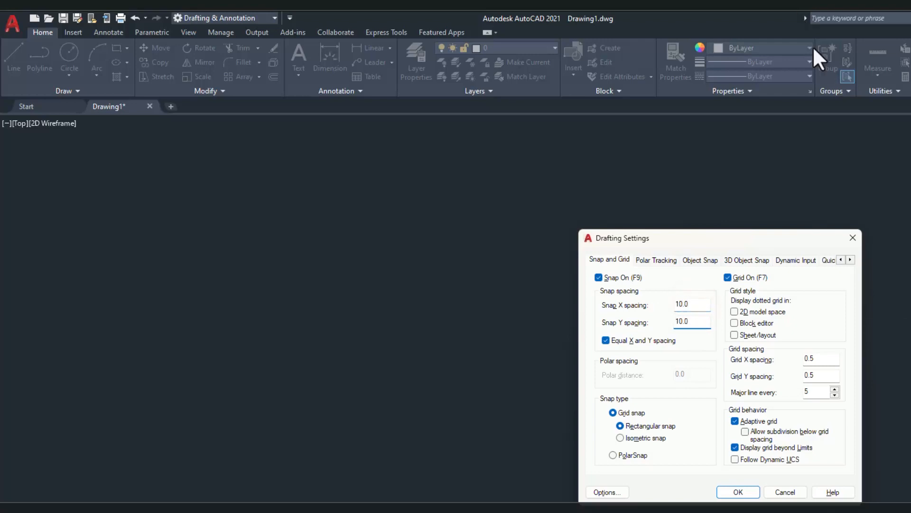
Set the X and Y grid spacing to 10 and apply the drafting settings
double_click(811, 359)
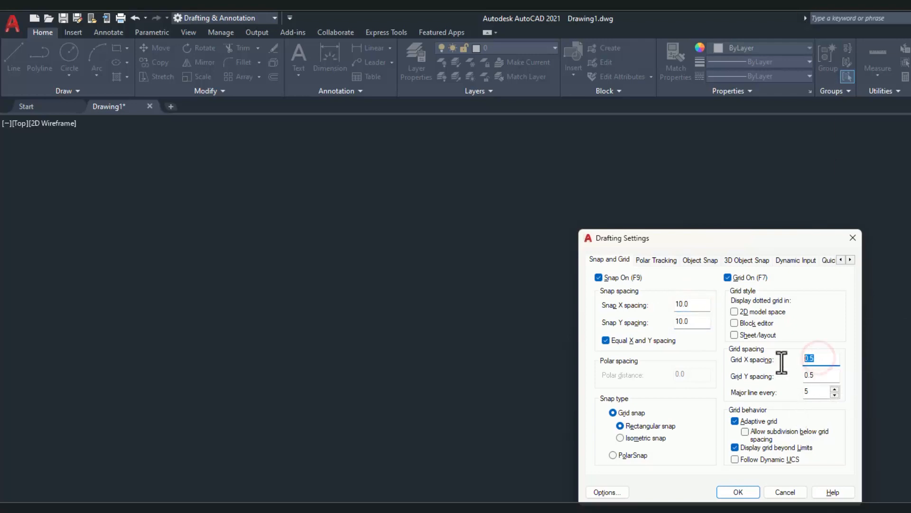
type("10")
key("Tab")
left_click(731, 491)
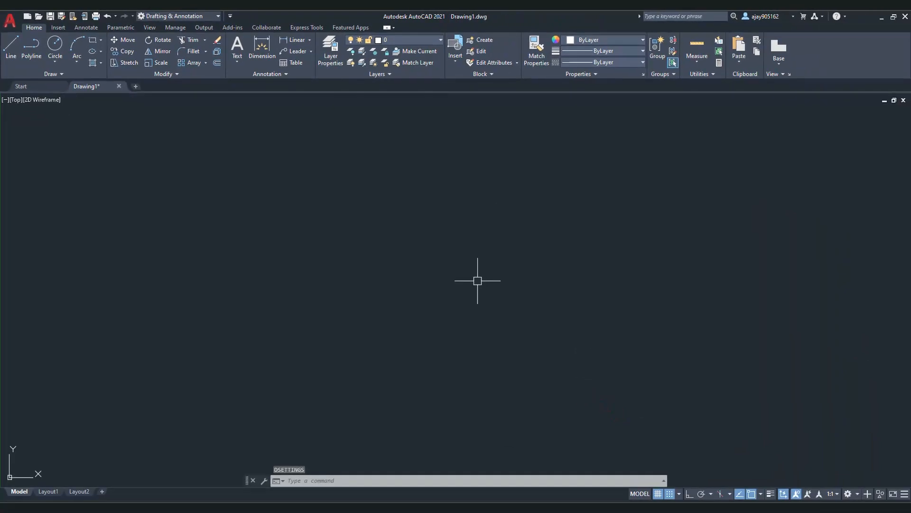
Turn off showing the UCS icon at the origin
scroll(534, 257, "down", 4)
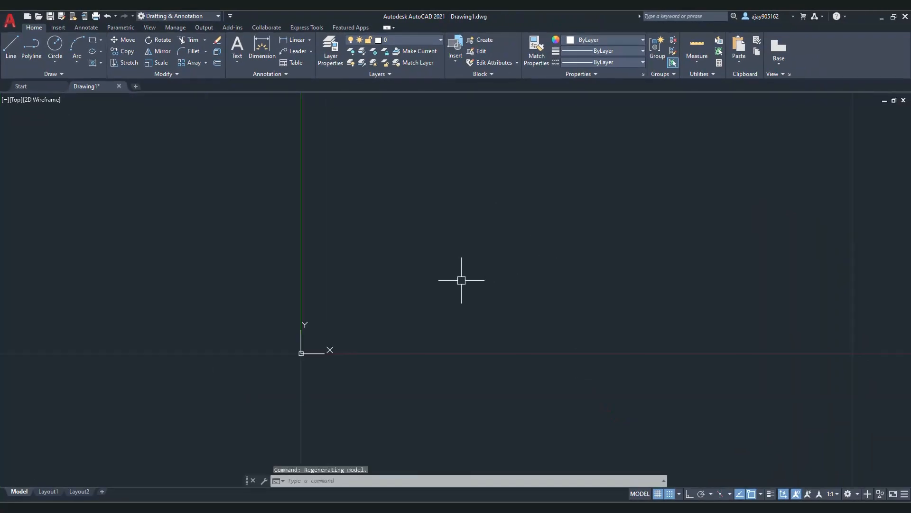
scroll(497, 264, "up", 2)
scroll(495, 319, "up", 2)
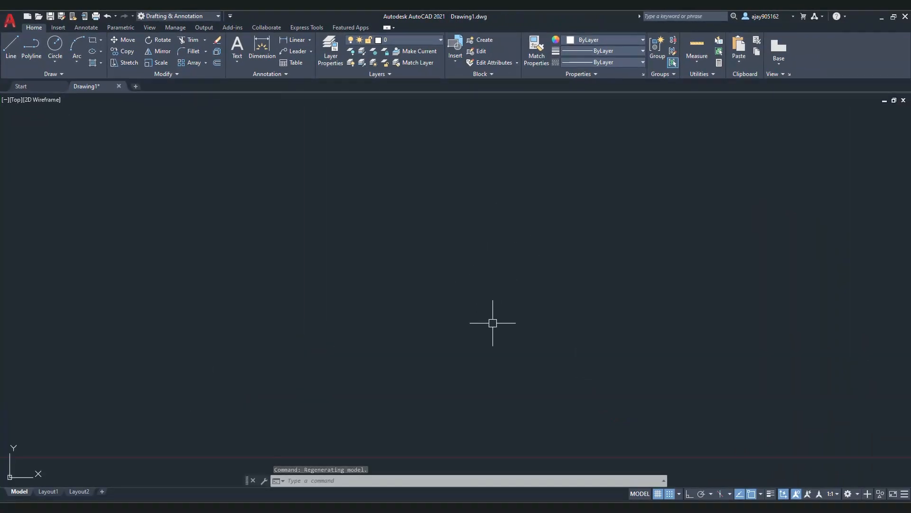
right_click(10, 477)
mouse_move(41, 475)
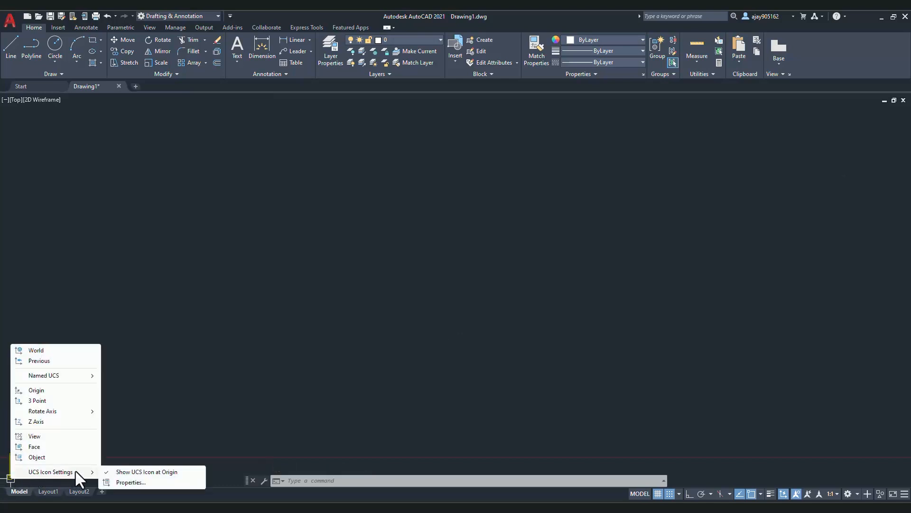
left_click(151, 471)
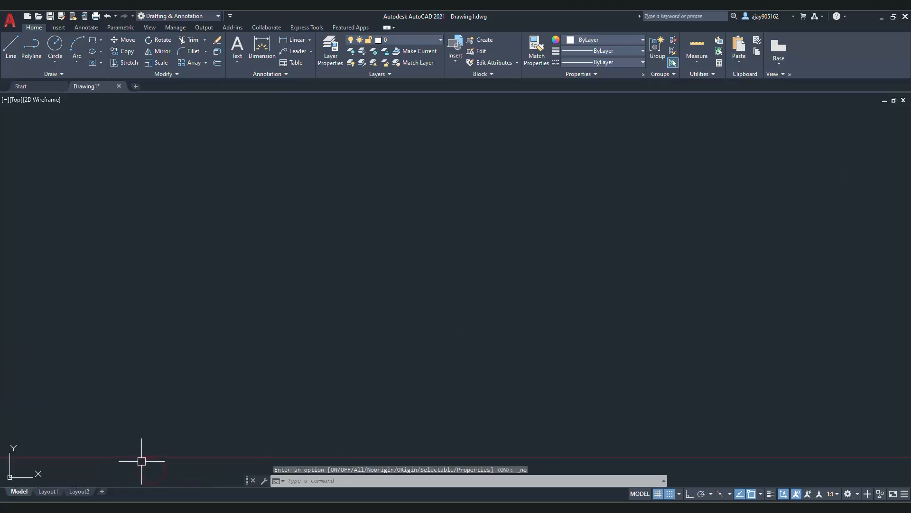
Draw a vertical line 110 mm long upward from a grid point as the door's left edge
scroll(424, 418, "up", 2)
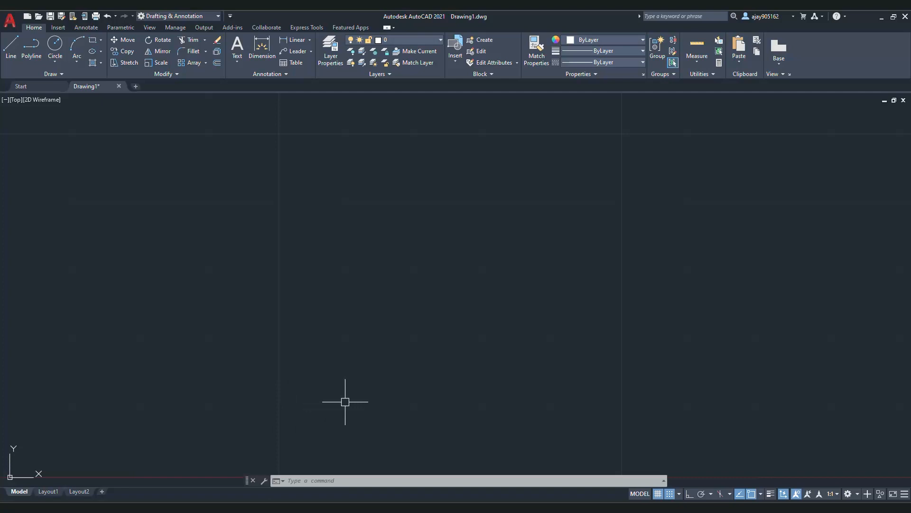
type("l")
key("Return")
left_click(279, 408)
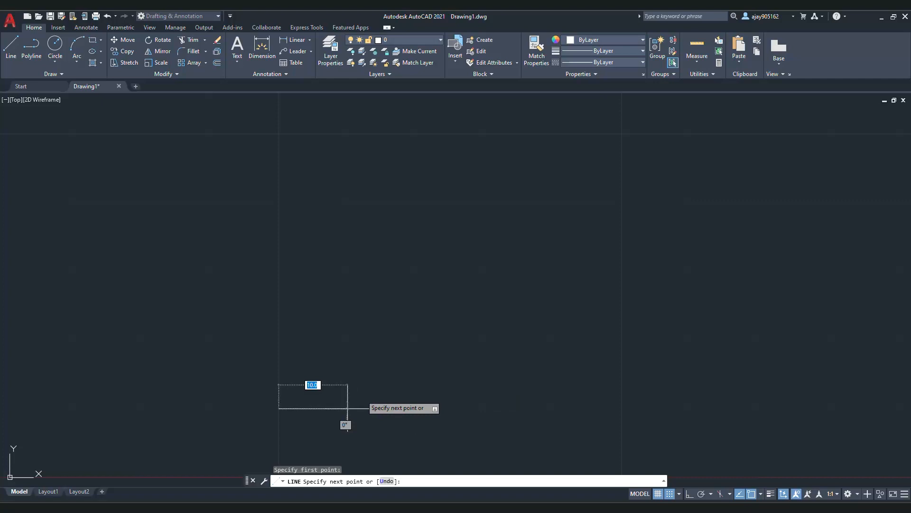
type("110")
key("Return")
scroll(280, 273, "up", 5)
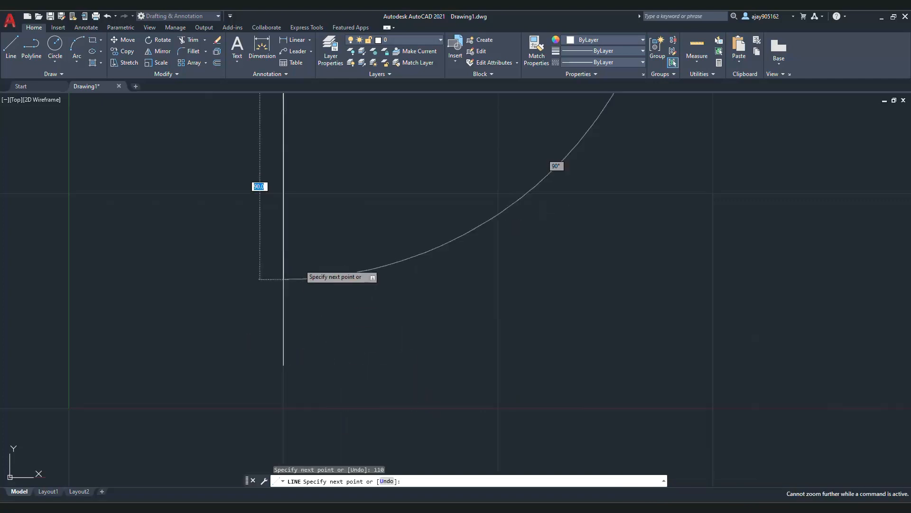
key("Escape")
Zoom to the whole drawing and adjust the view until the entire vertical line fits
type("z")
key("Return")
type("a")
key("Return")
key("Return")
key("Escape")
scroll(382, 227, "down", 4)
scroll(462, 211, "up", 3)
scroll(304, 316, "down", 1)
scroll(264, 326, "up", 2)
scroll(284, 318, "down", 2)
scroll(315, 332, "up", 1)
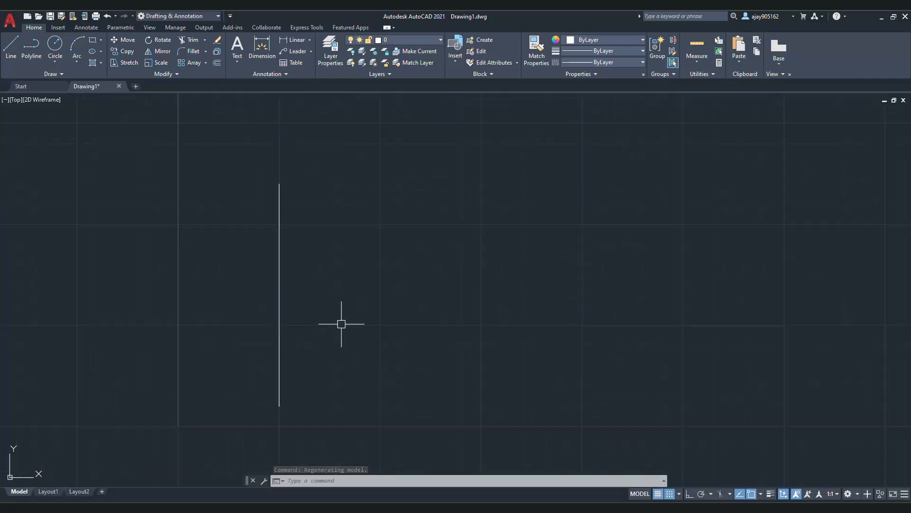
Complete the door rectangle from the vertical line's upper end with a 60 mm top edge, a 110 mm right edge and the bottom edge
type("l")
key("Return")
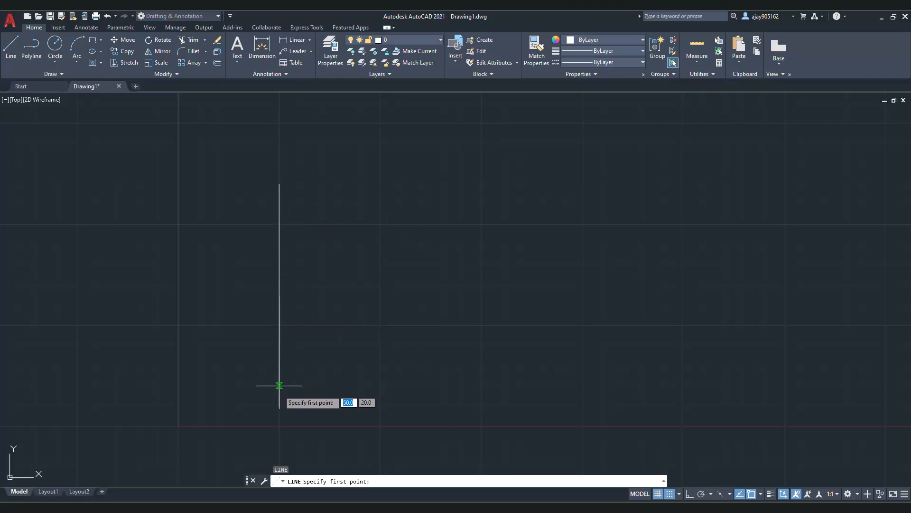
left_click(279, 184)
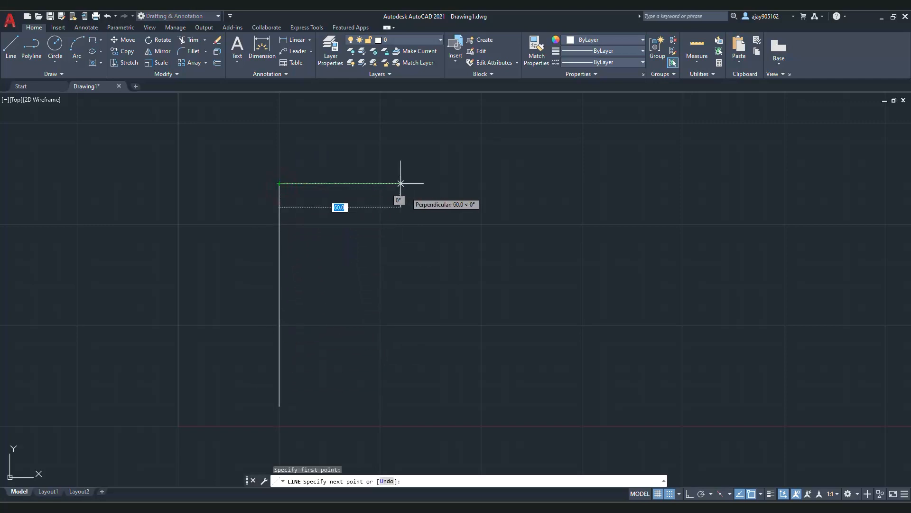
type("60")
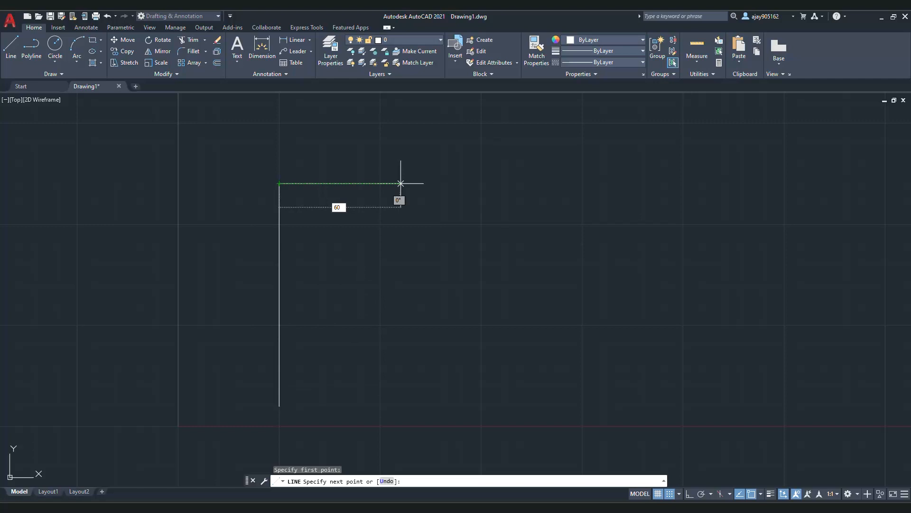
key("Return")
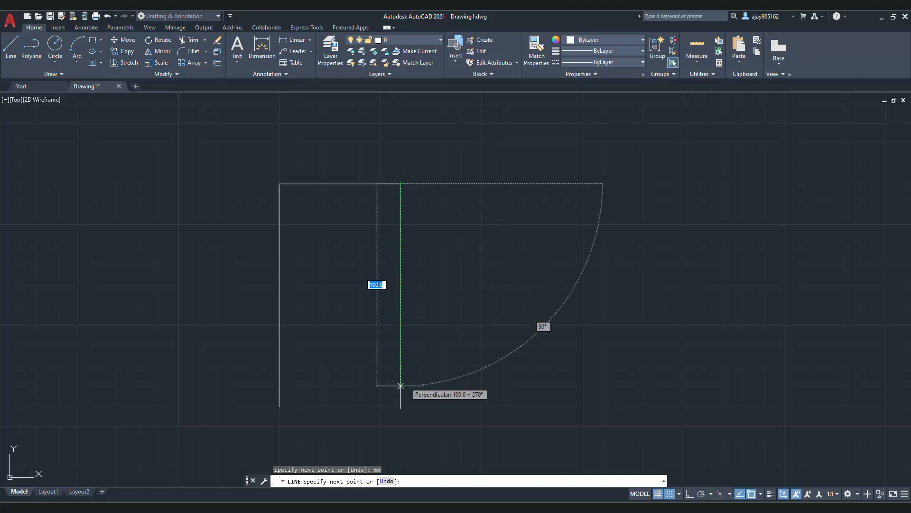
left_click(400, 406)
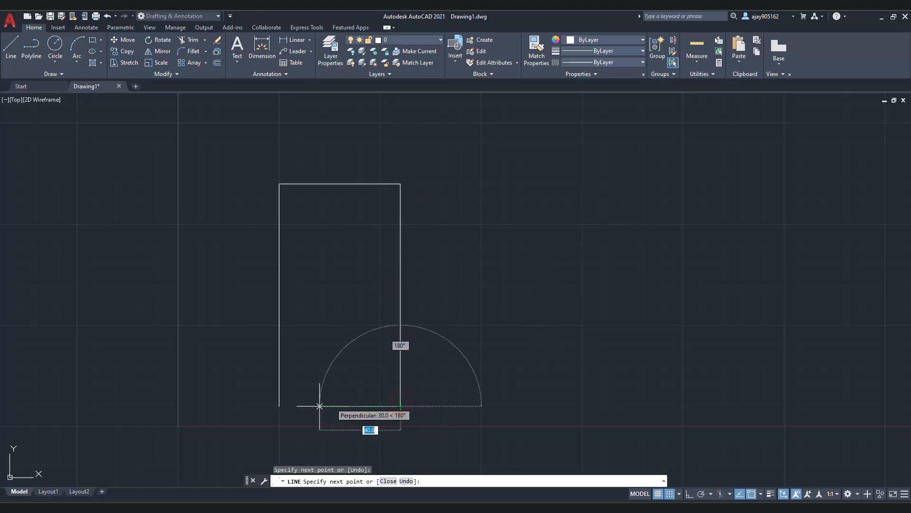
left_click(280, 406)
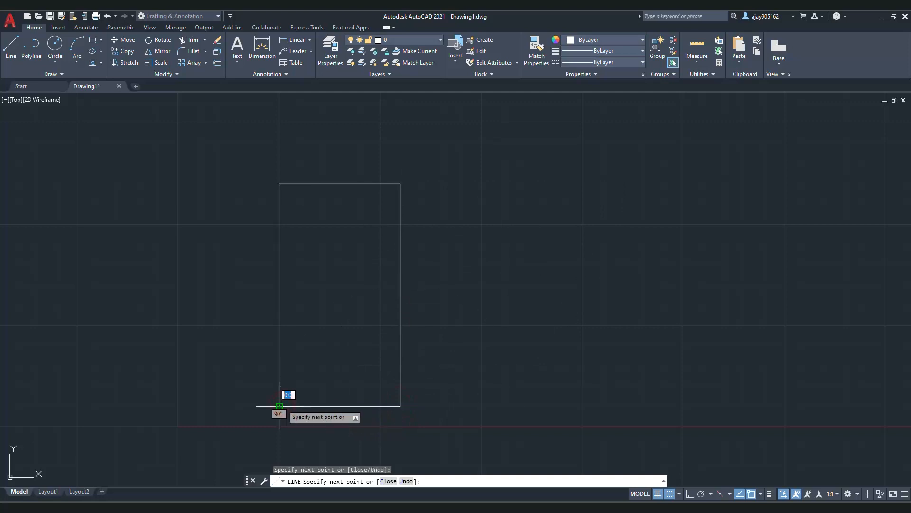
key("Return")
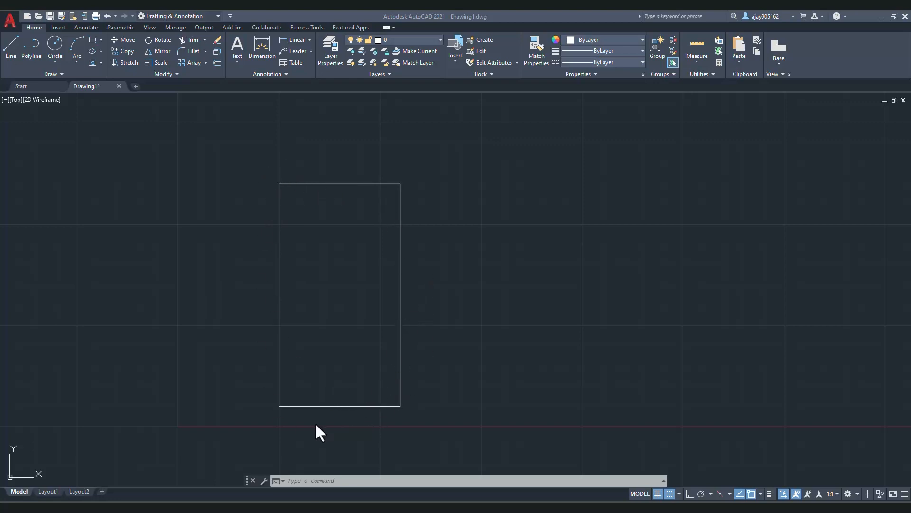
Draw a vertical line 10 mm inside the rectangle's left edge, from the bottom edge to the top edge
type("l")
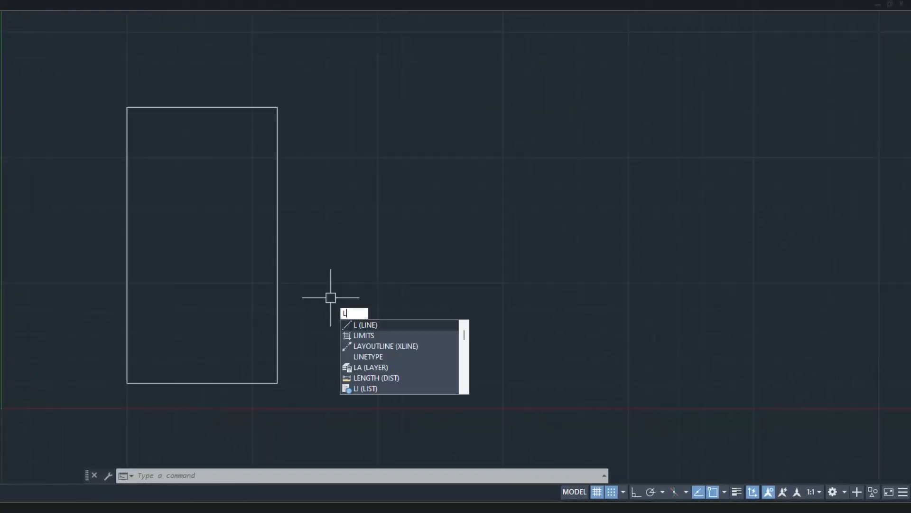
key("Return")
left_click(152, 382)
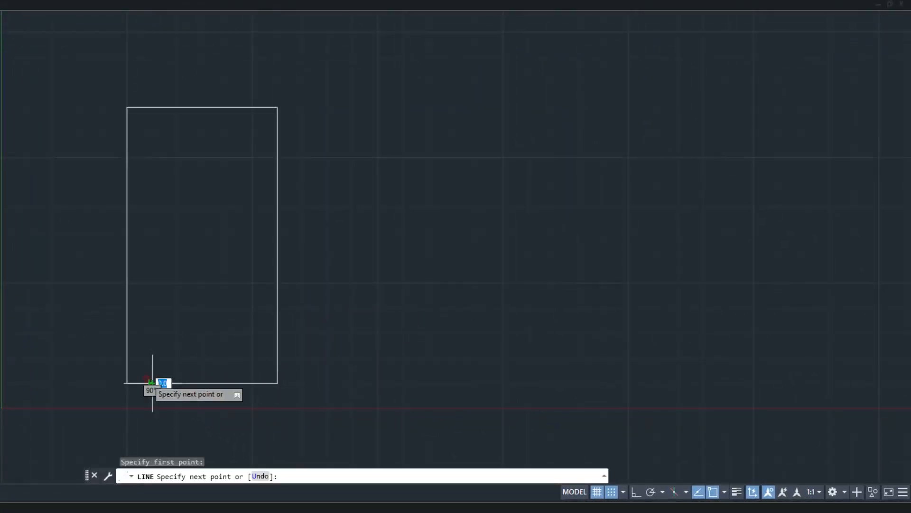
left_click(152, 108)
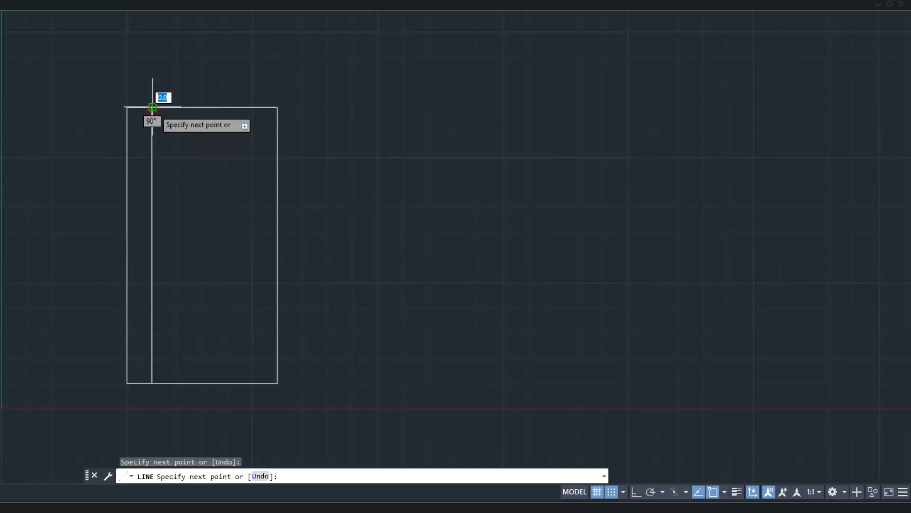
key("Return")
Draw a vertical line 10 mm inside the rectangle's right edge, from the top edge to the bottom edge
right_click(374, 71)
left_click(411, 79)
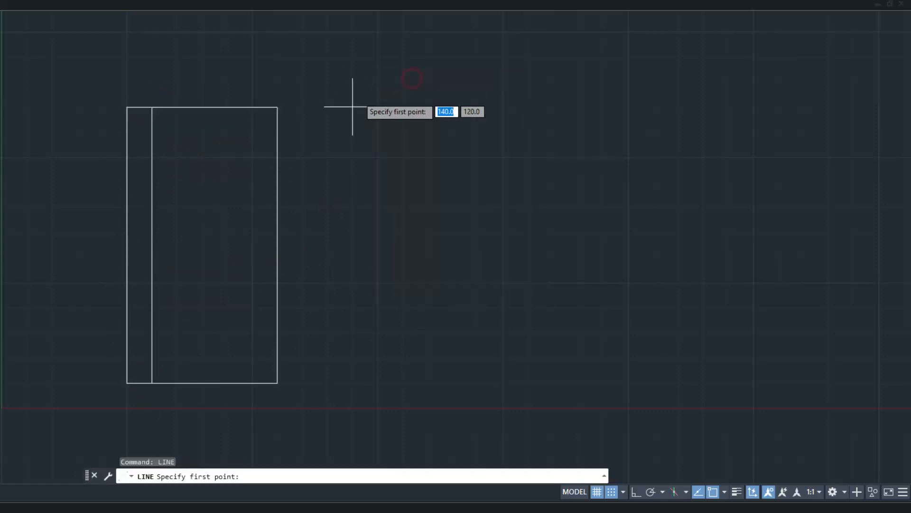
left_click(253, 107)
left_click(253, 383)
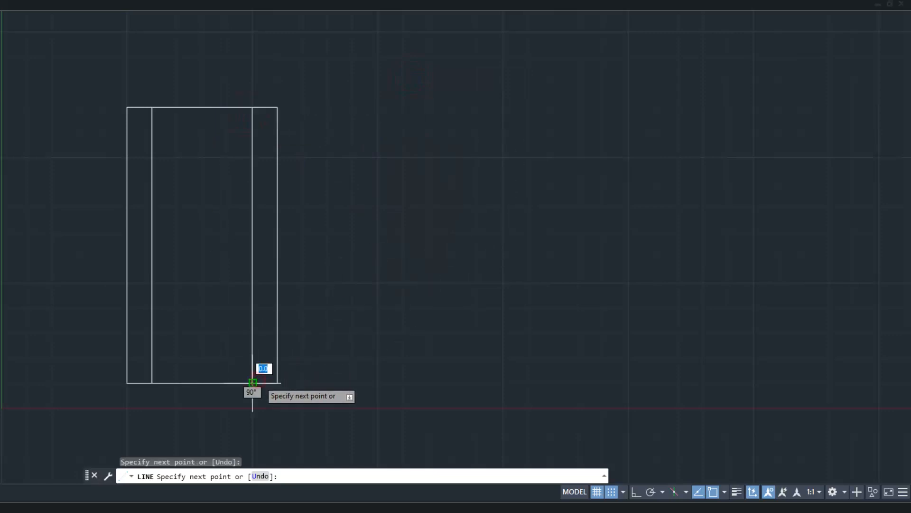
key("Return")
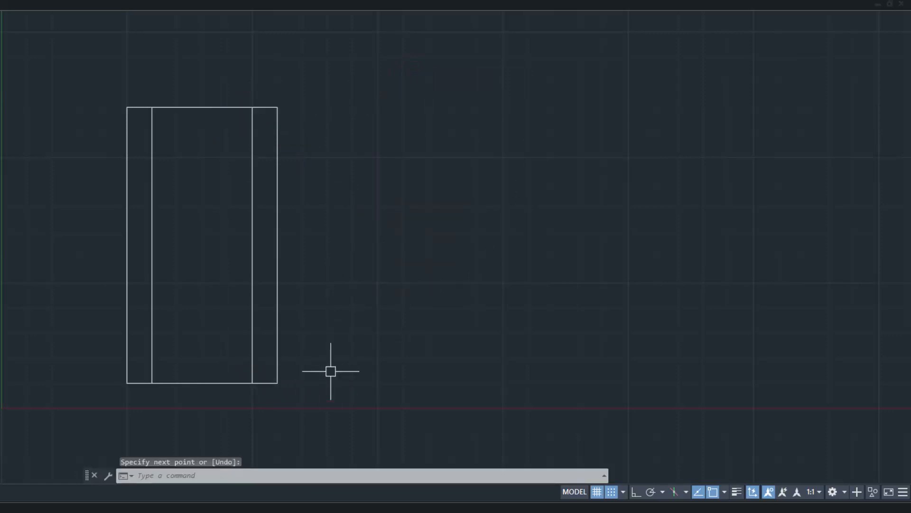
Draw a bent line from the bottom edge, 20 mm from the left edge: 10 mm up, diagonally right, 50 mm up, diagonally back, 10 mm up
type("L")
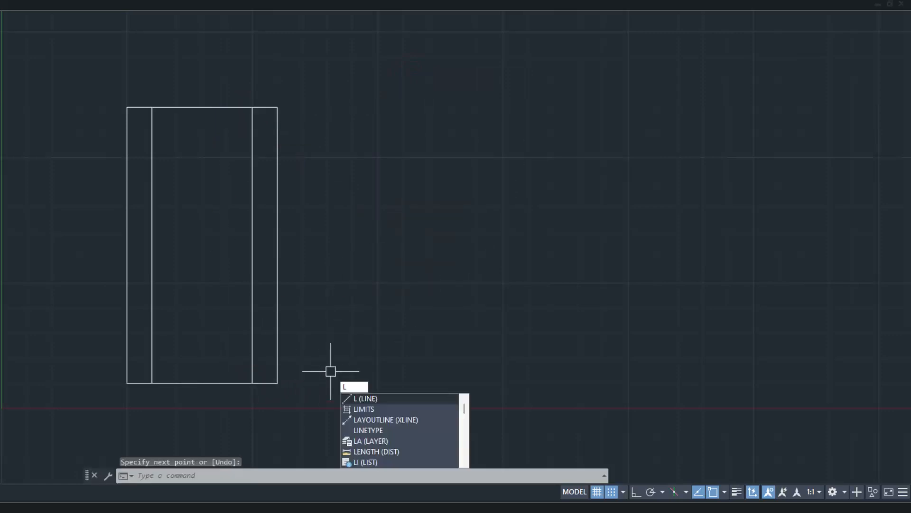
key("Return")
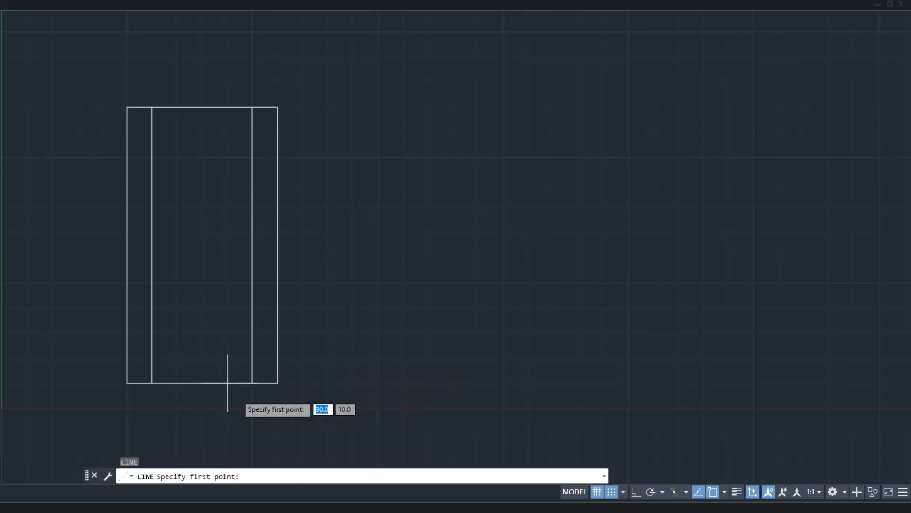
left_click(177, 383)
left_click(177, 357)
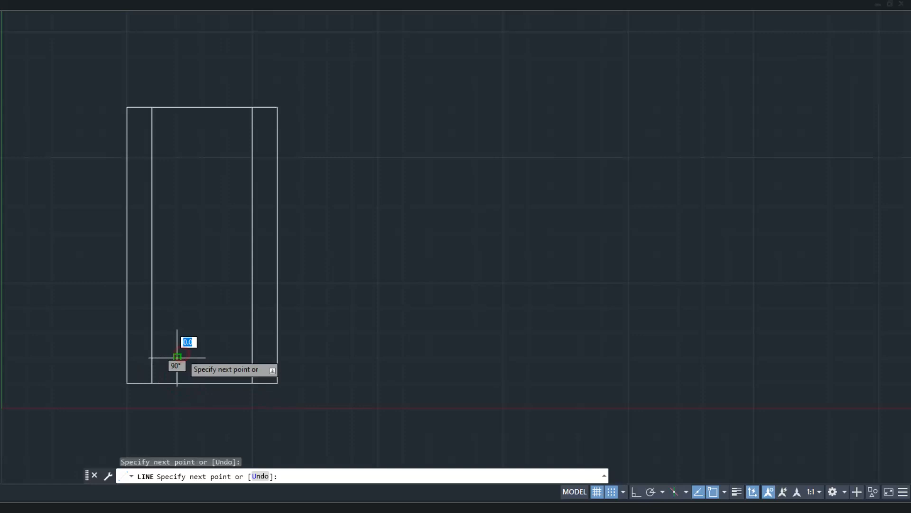
left_click(228, 308)
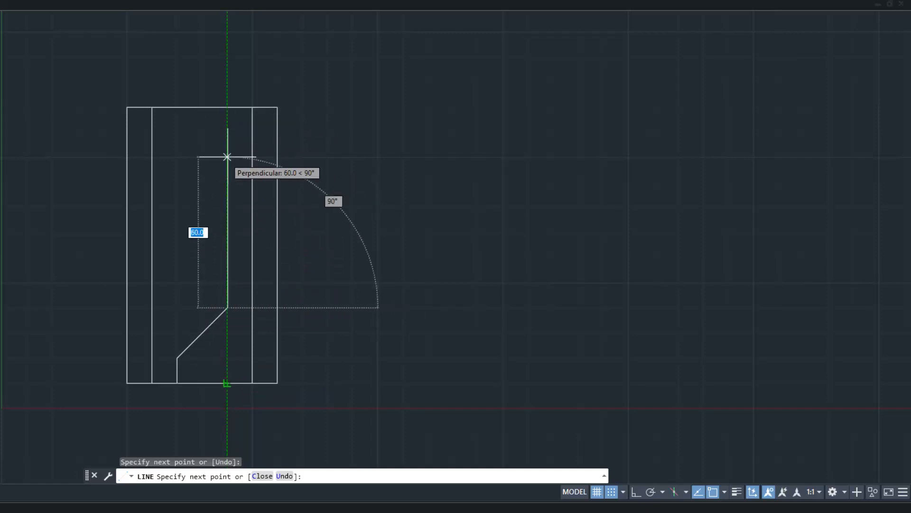
left_click(228, 182)
left_click(177, 132)
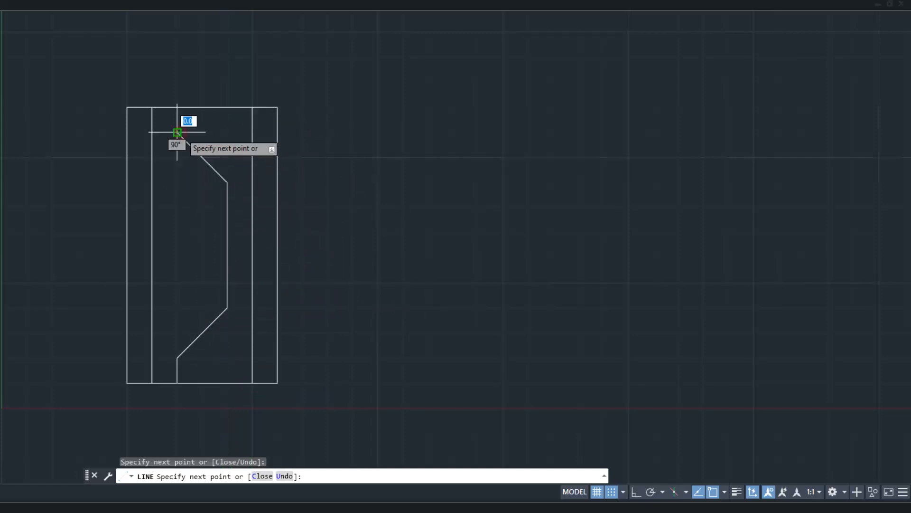
left_click(177, 108)
key("Return")
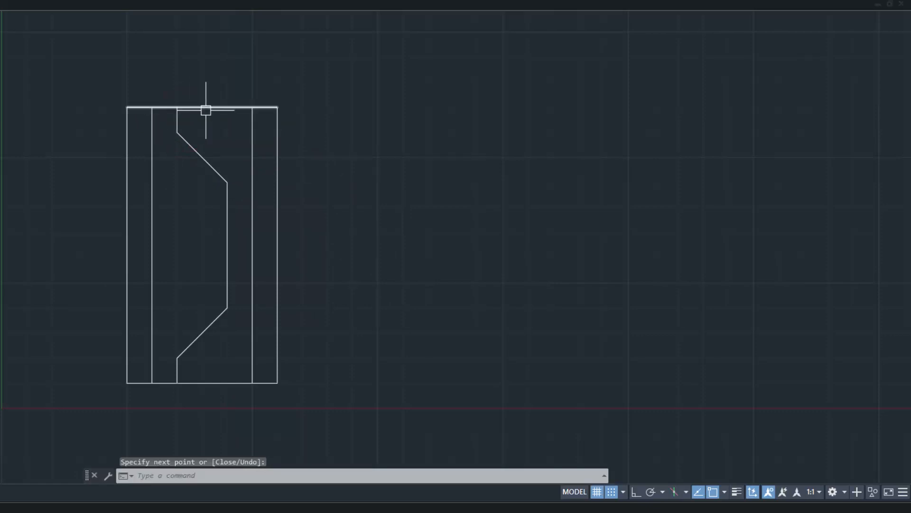
Draw the mirrored bent line from the top edge, 20 mm from the right edge, crossing the first one's diagonals down to the bottom edge
right_click(313, 86)
left_click(356, 95)
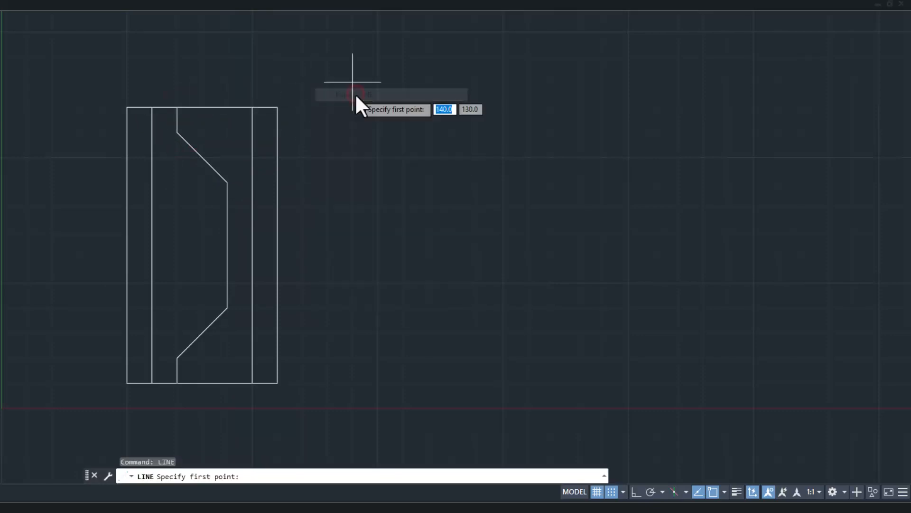
left_click(227, 107)
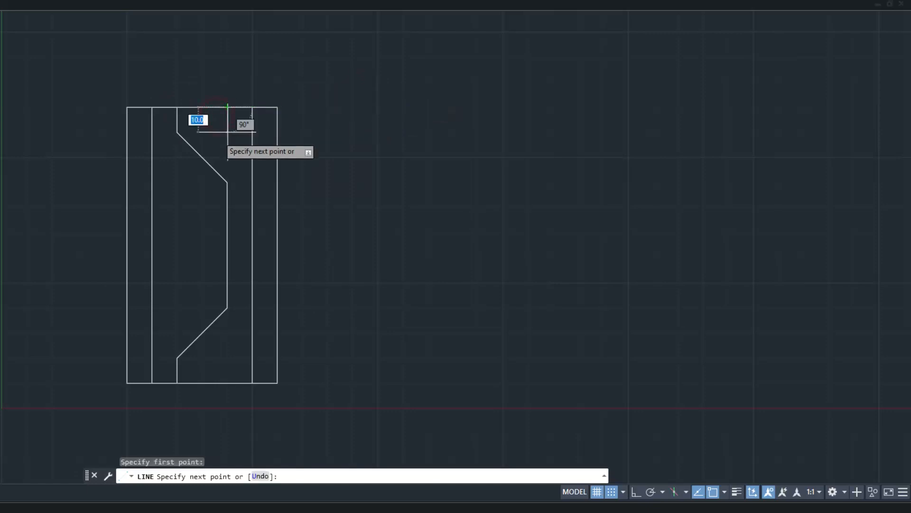
left_click(228, 132)
left_click(177, 182)
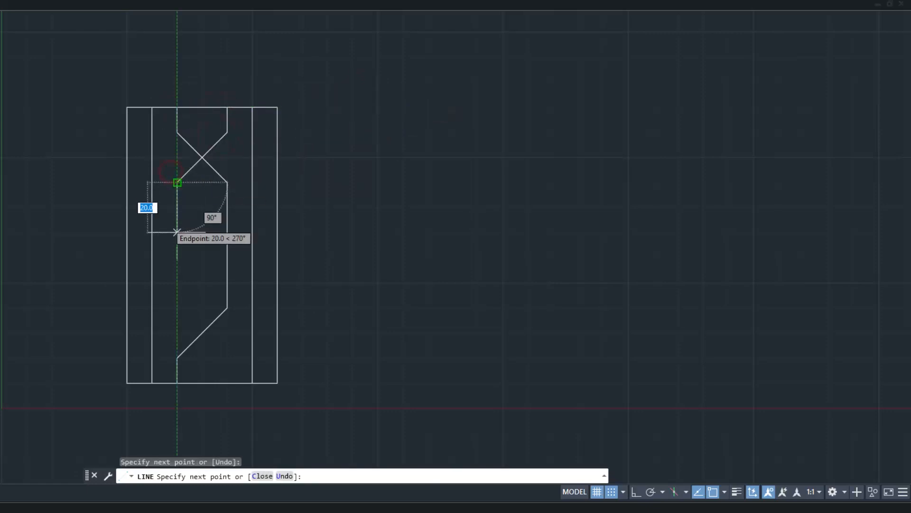
left_click(177, 307)
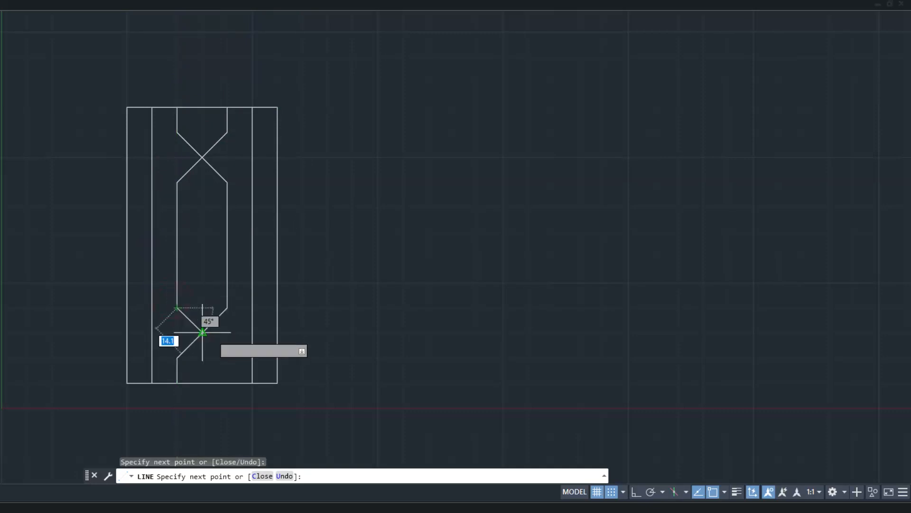
left_click(228, 358)
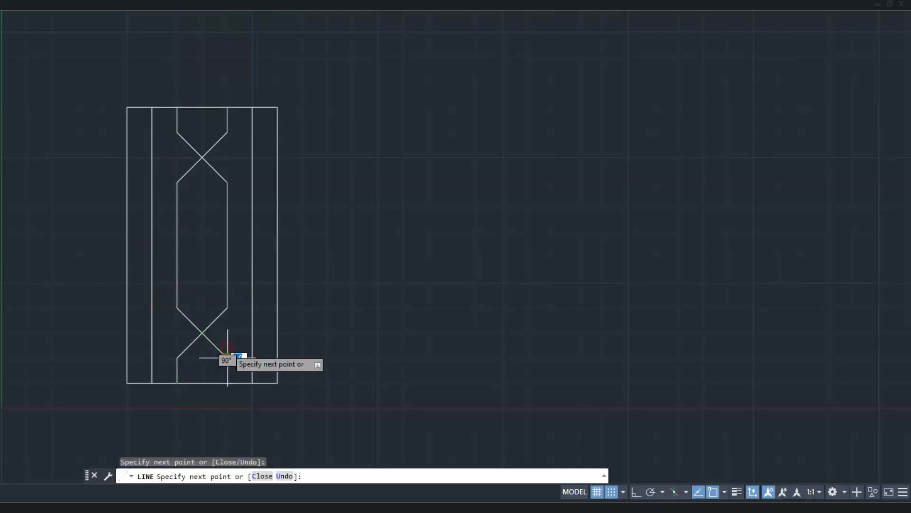
left_click(227, 383)
key("Escape")
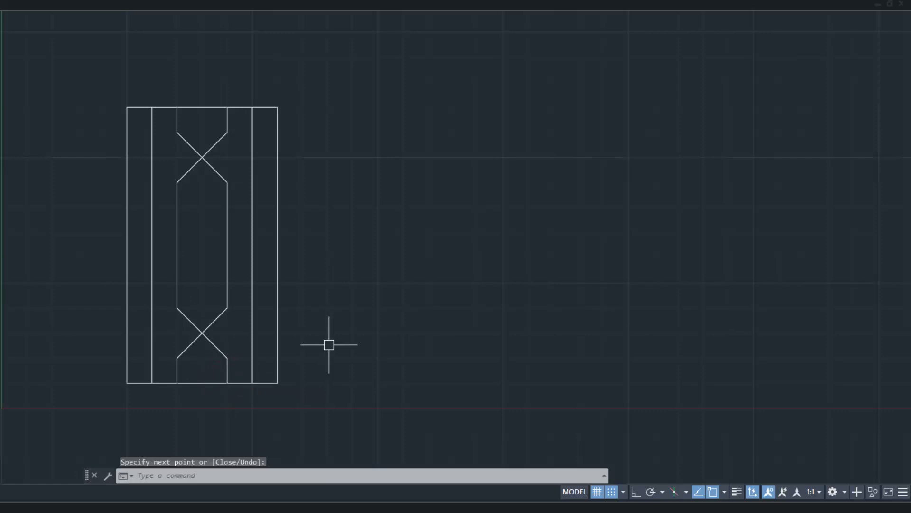
Draw a 10 mm line up from the bottom edge's midpoint and a 20 mm wide diamond around the lower crossing
type("L")
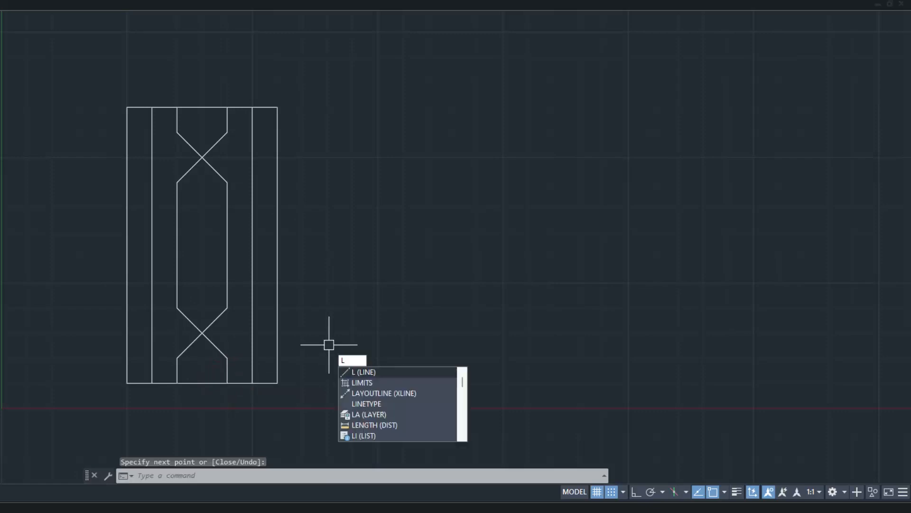
key("Return")
left_click(203, 383)
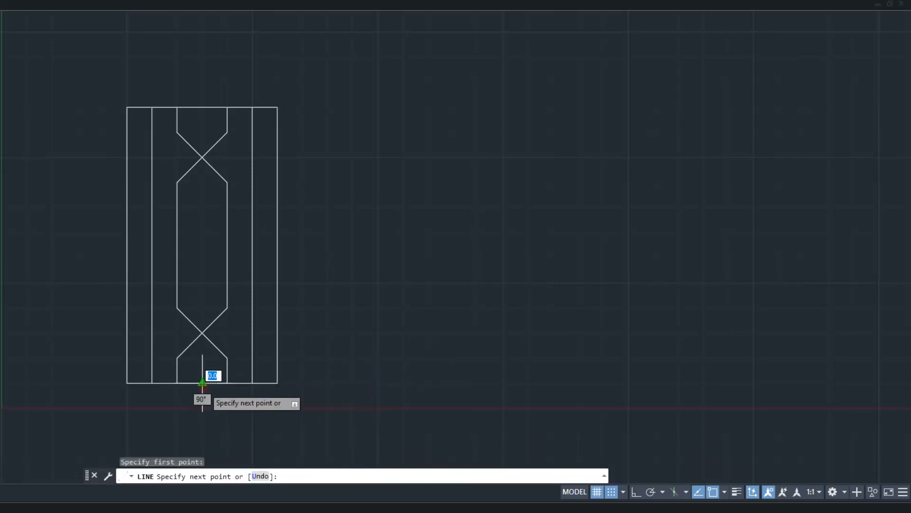
left_click(202, 357)
left_click(177, 333)
left_click(202, 307)
left_click(228, 333)
left_click(202, 357)
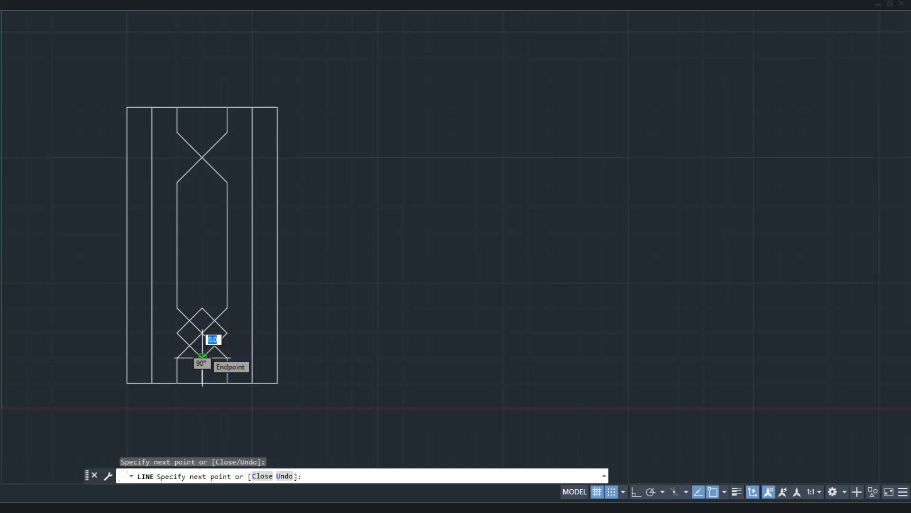
left_click(202, 380)
key("Return")
Draw a 50 mm vertical centre line up from the lower diamond's top and a matching 20 mm wide diamond around the upper crossing
type("l")
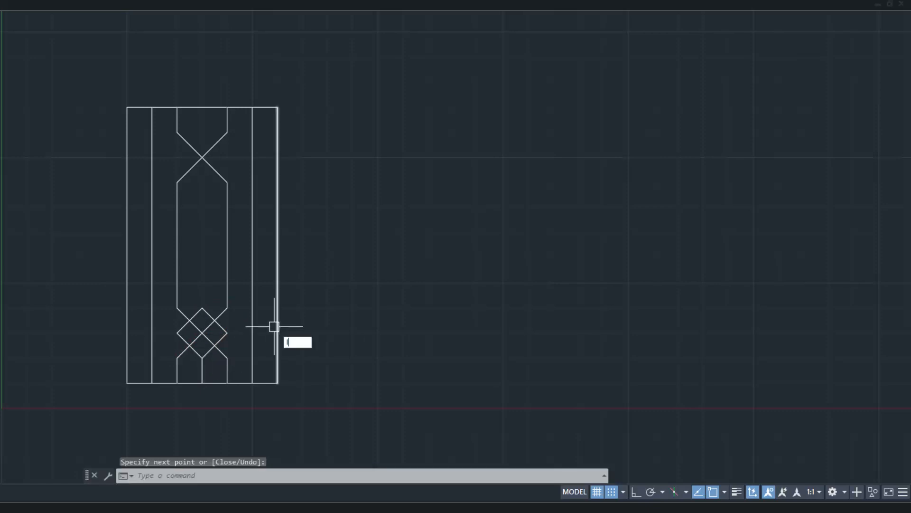
key("Return")
left_click(202, 307)
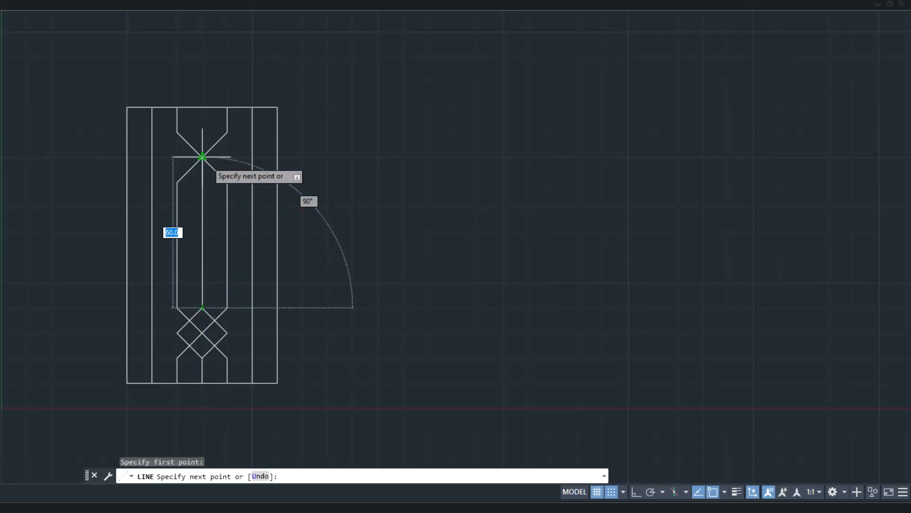
left_click(203, 181)
left_click(176, 157)
left_click(202, 131)
left_click(227, 157)
left_click(203, 182)
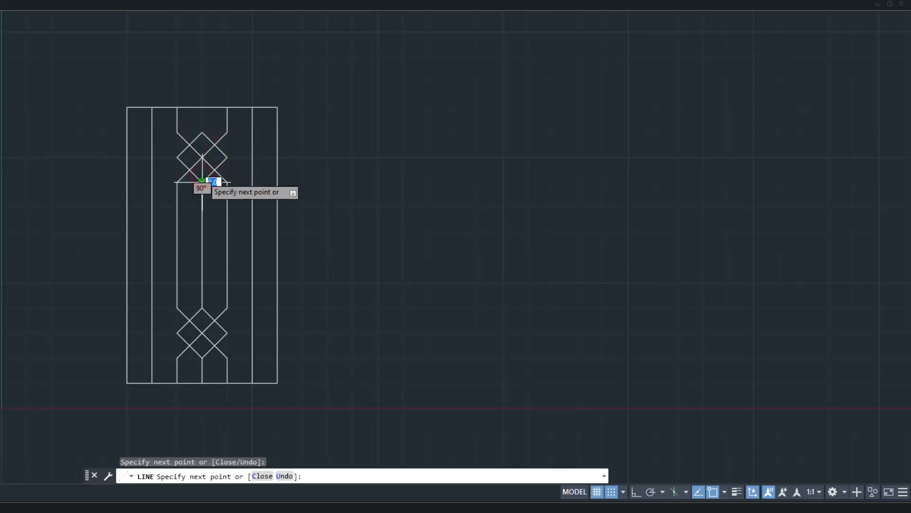
key("Return")
Draw a 10 mm vertical line from the upper diamond's top corner to the midpoint of the rectangle's top edge
key("Return")
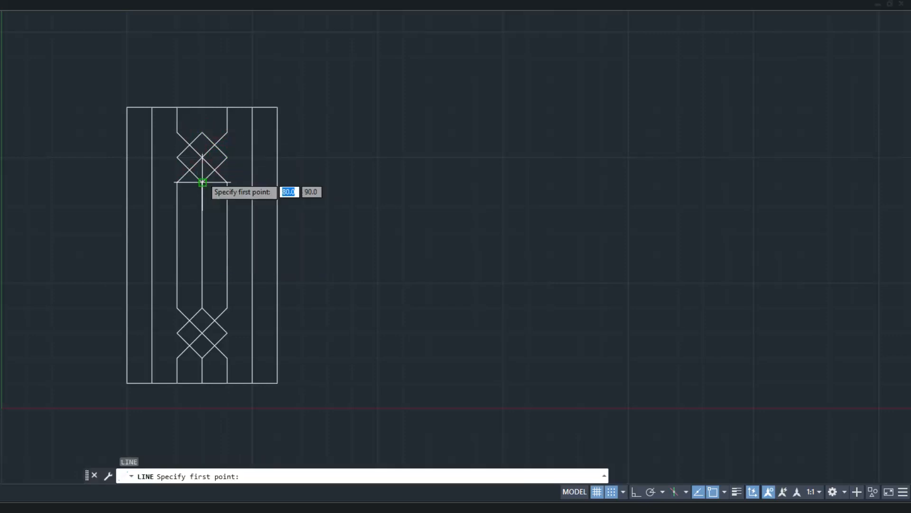
left_click(202, 132)
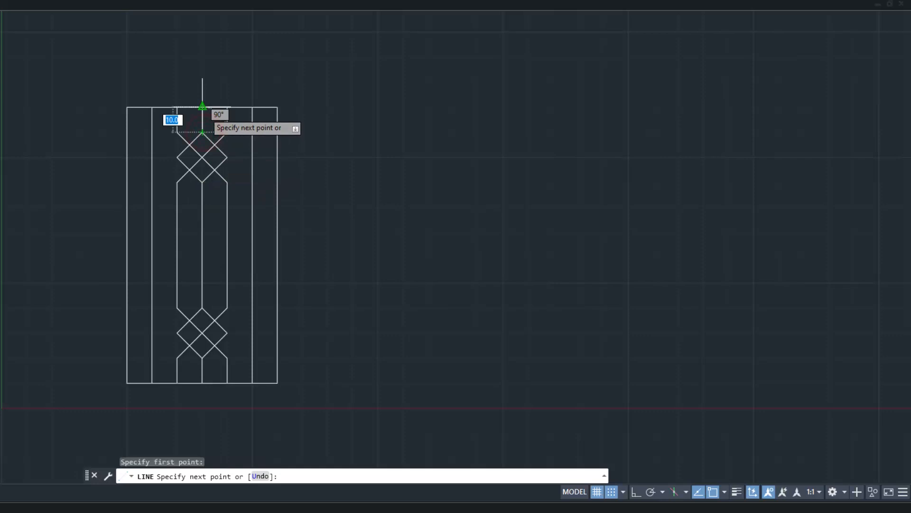
left_click(202, 108)
key("Return")
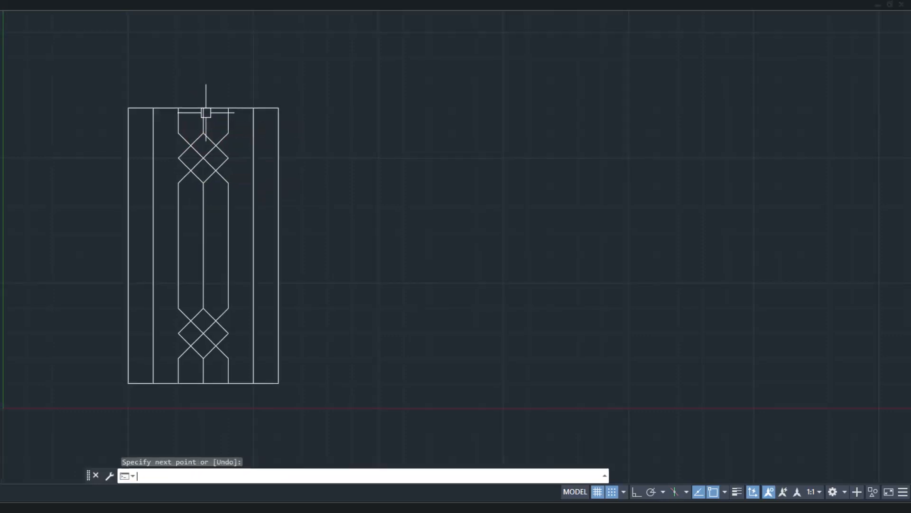
middle_click_drag(367, 375, 414, 373)
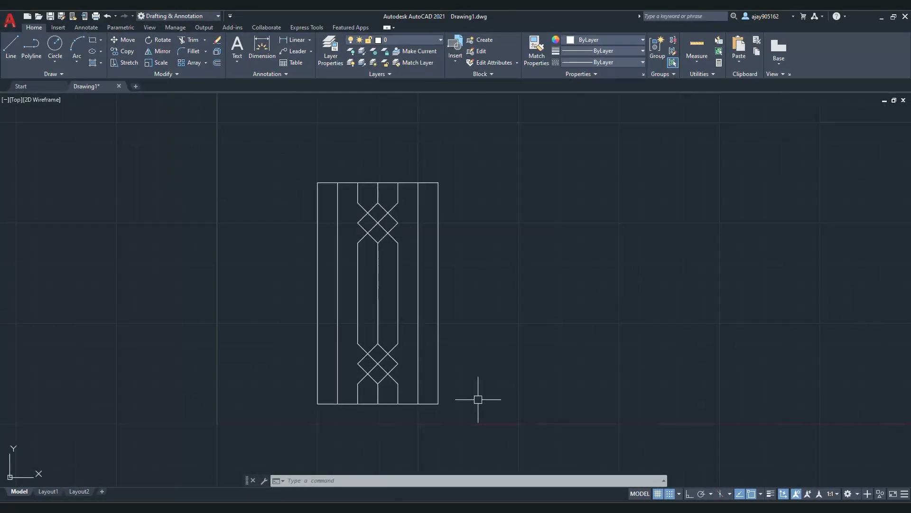